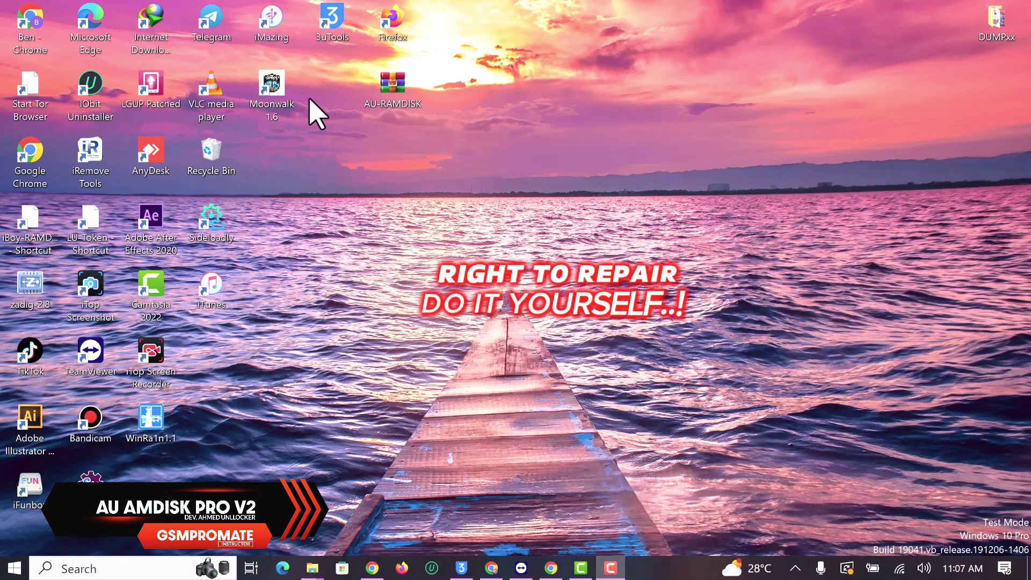
- Review the connected iPhone's details in 3uTools and minimize it to the desktop
{"action": "left_click", "coordinate": [463, 564]}
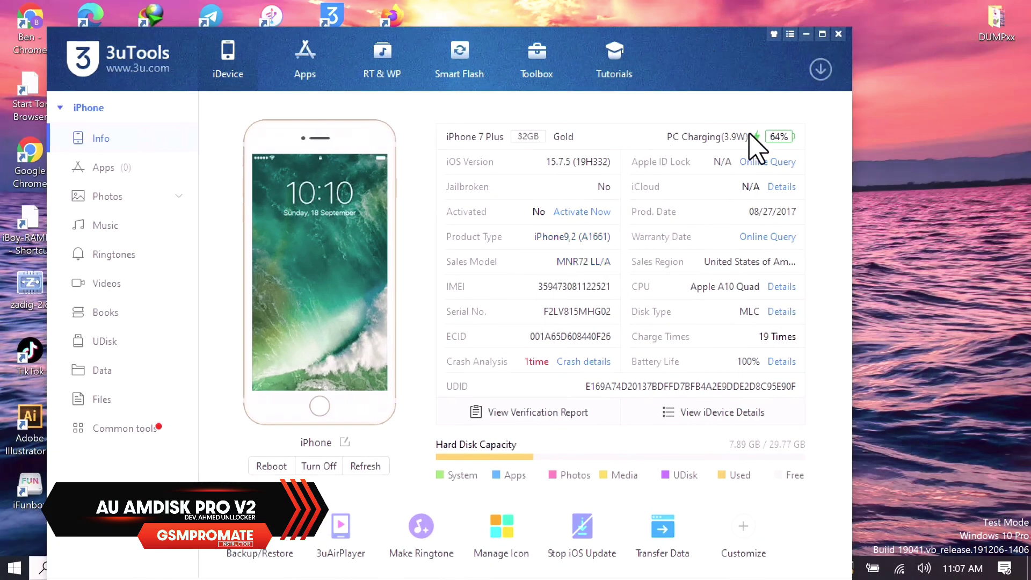
{"action": "left_click", "coordinate": [806, 34]}
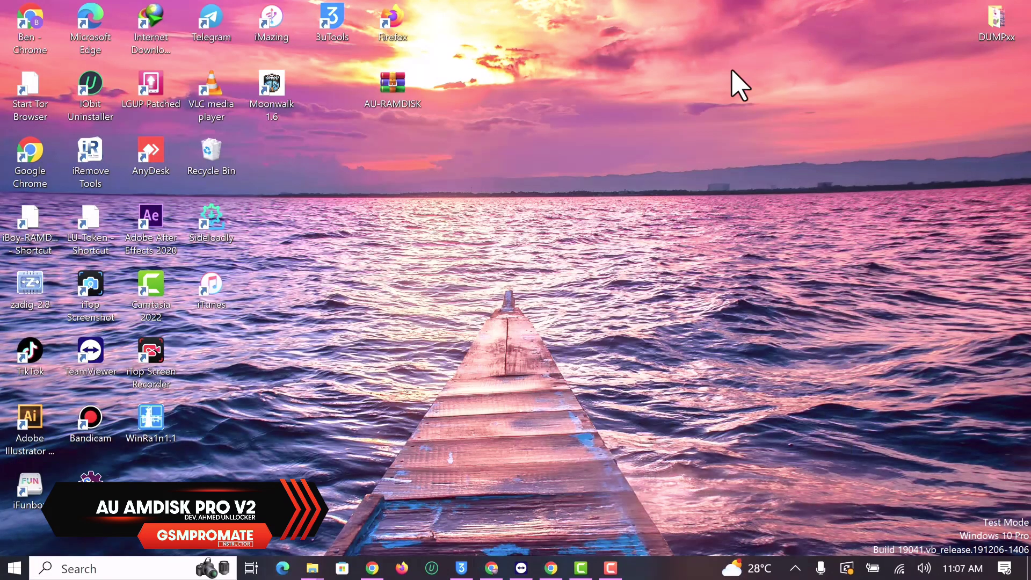
- Extract AU-RAMDISK.zip to an AU-RAMDISK desktop folder and browse into its AU RAMDISK subfolder
{"action": "right_click", "coordinate": [403, 89]}
{"action": "left_click", "coordinate": [320, 189]}
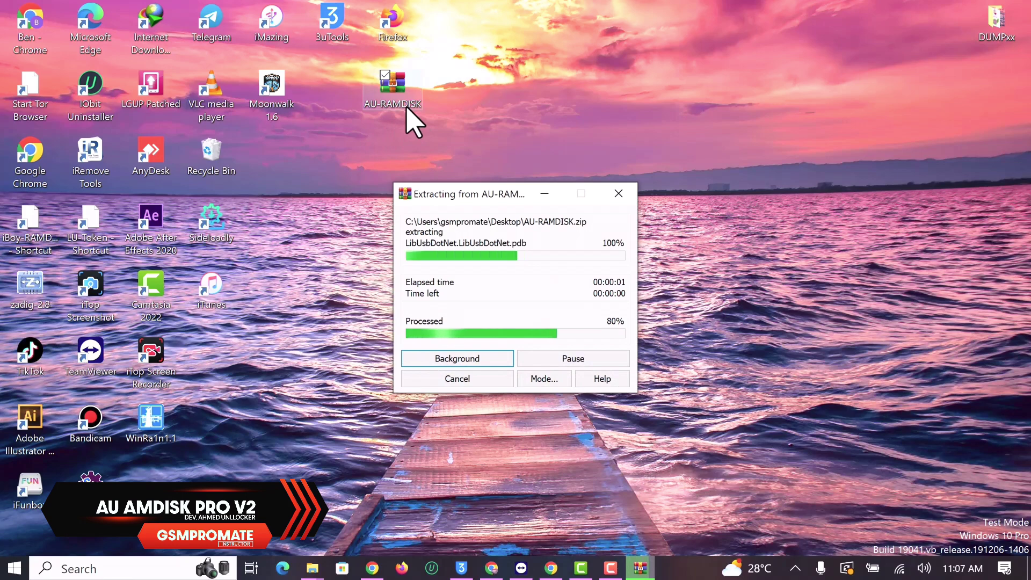
{"action": "left_click_drag", "start_coordinate": [148, 478], "coordinate": [268, 179]}
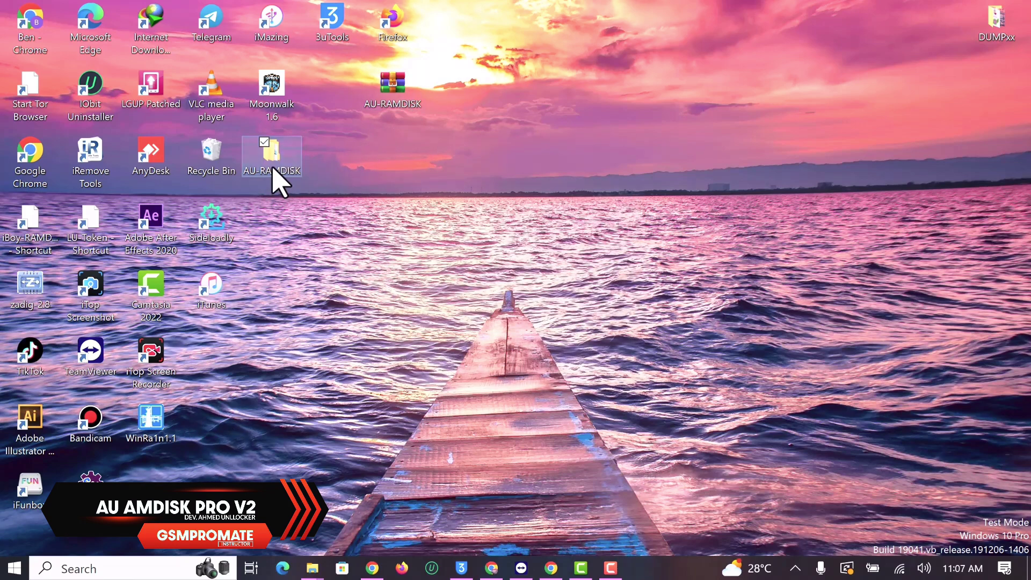
{"action": "double_click", "coordinate": [272, 170]}
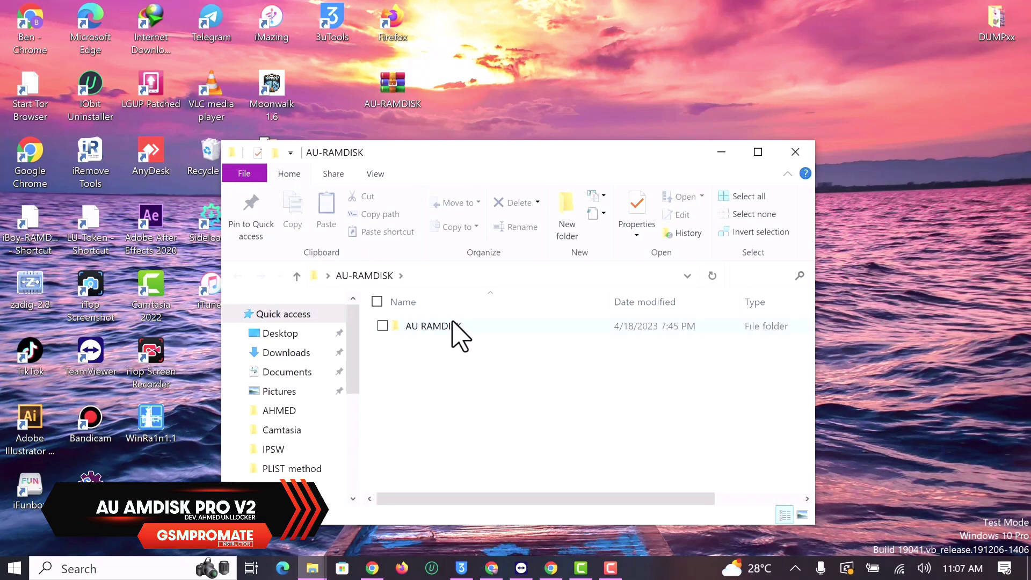
{"action": "double_click", "coordinate": [432, 327]}
{"action": "scroll", "coordinate": [484, 386], "scroll_direction": "down", "scroll_amount": 3}
{"action": "scroll", "coordinate": [501, 402], "scroll_direction": "down", "scroll_amount": 1}
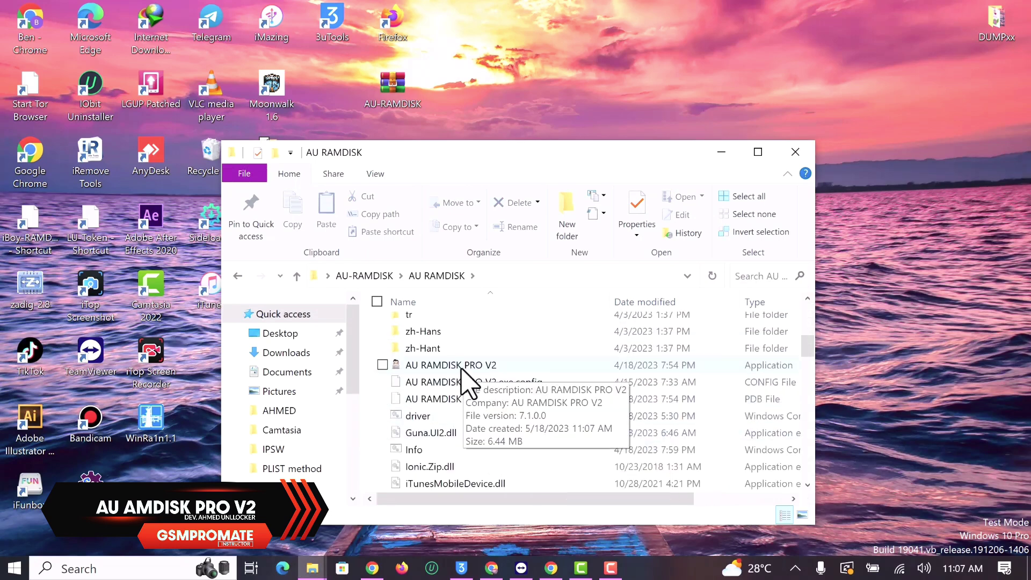
- Launch AU RAMDISK PRO V2 so it detects the connected iPhone's identifiers
{"action": "left_click", "coordinate": [484, 383]}
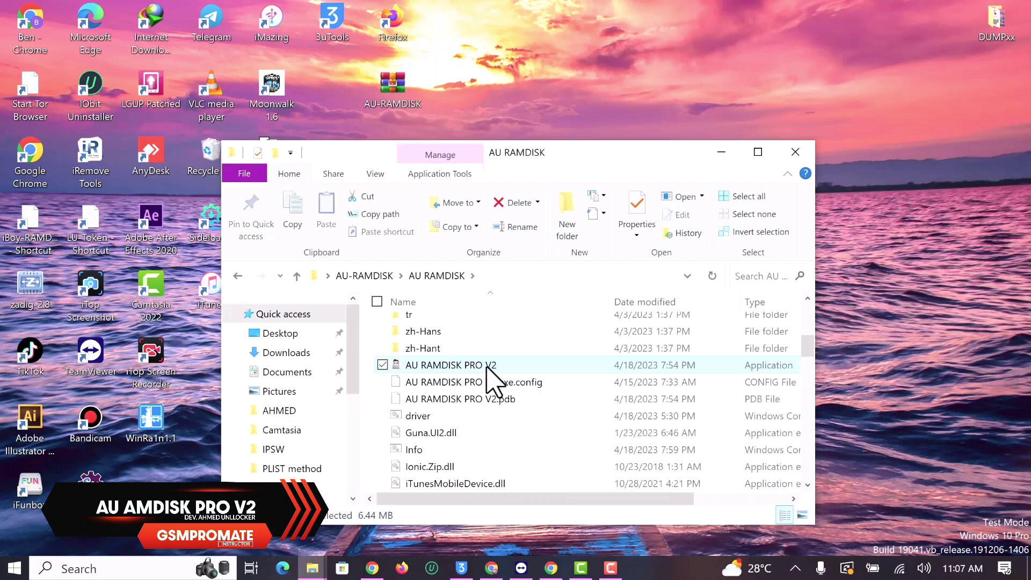
{"action": "left_click", "coordinate": [711, 157]}
{"action": "right_click", "coordinate": [589, 142]}
- Generate the NO SN bypass files to 100% and bring the success dialog into view
{"action": "left_click", "coordinate": [680, 192]}
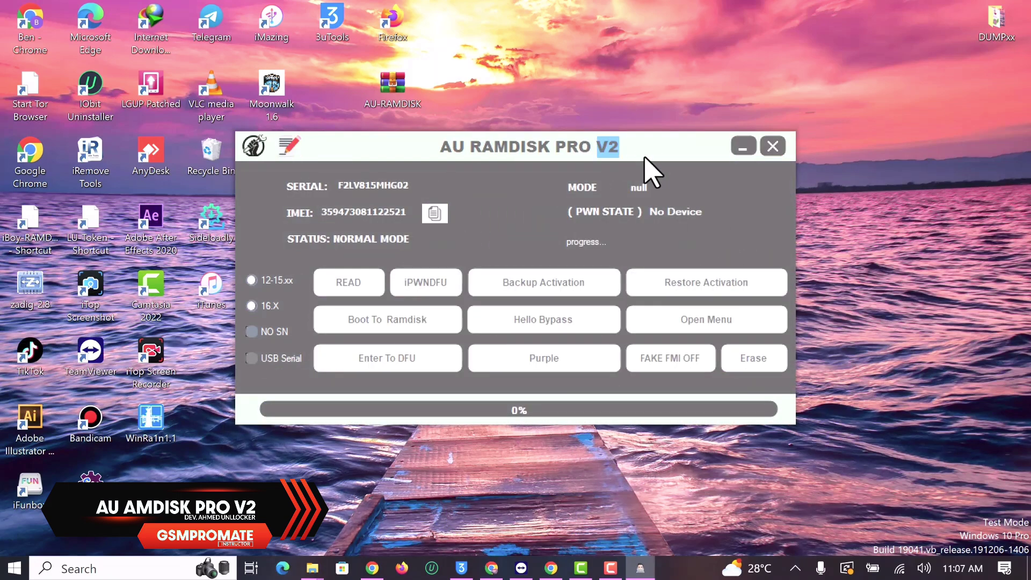
{"action": "left_click_drag", "start_coordinate": [649, 169], "coordinate": [700, 105]}
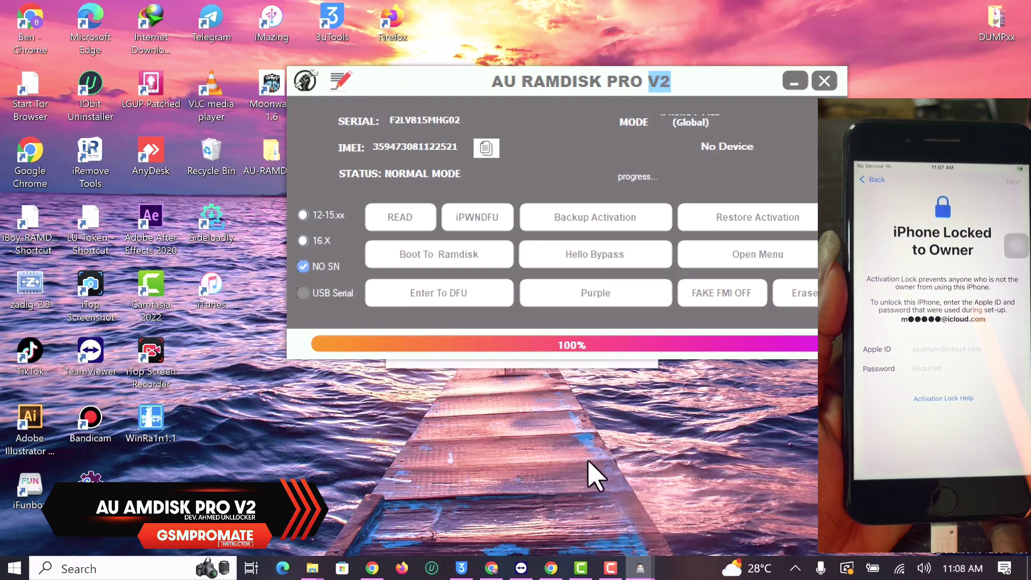
{"action": "mouse_move", "coordinate": [640, 570]}
{"action": "left_click", "coordinate": [709, 528]}
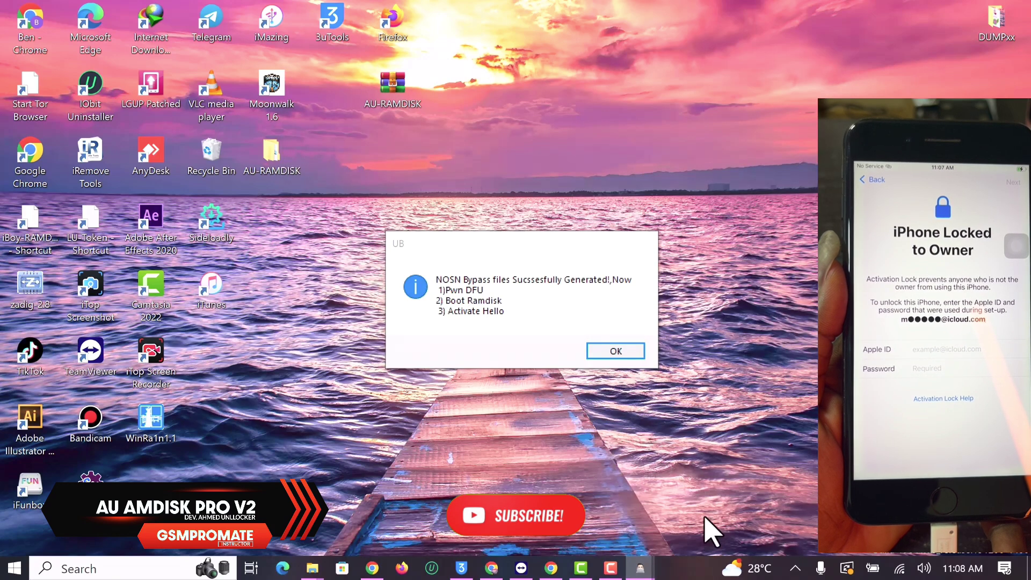
{"action": "left_click_drag", "start_coordinate": [512, 239], "coordinate": [427, 140]}
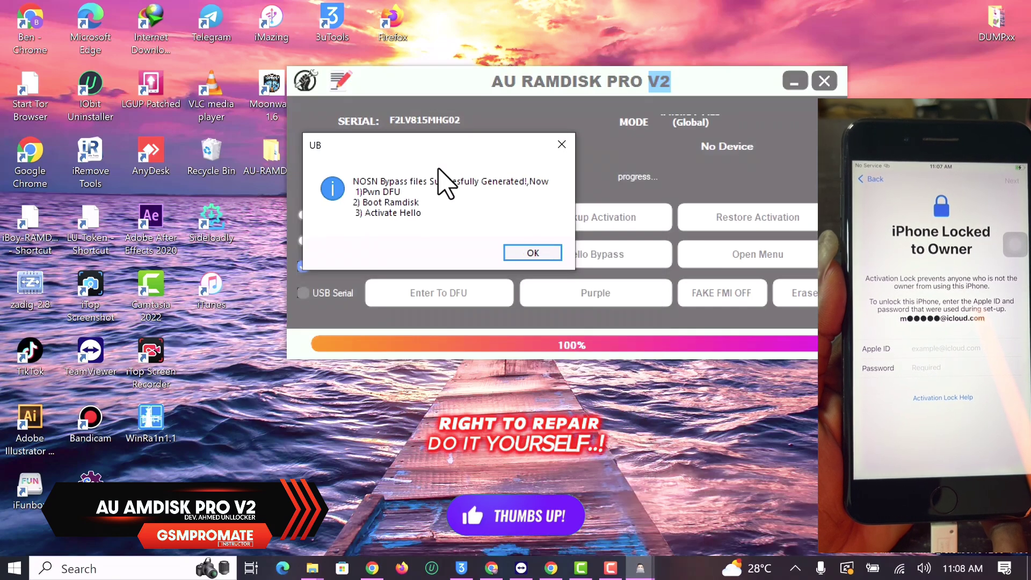
- Dismiss the bypass notice and send the iPhone into recovery mode via Enter To DFU
{"action": "left_click", "coordinate": [533, 253]}
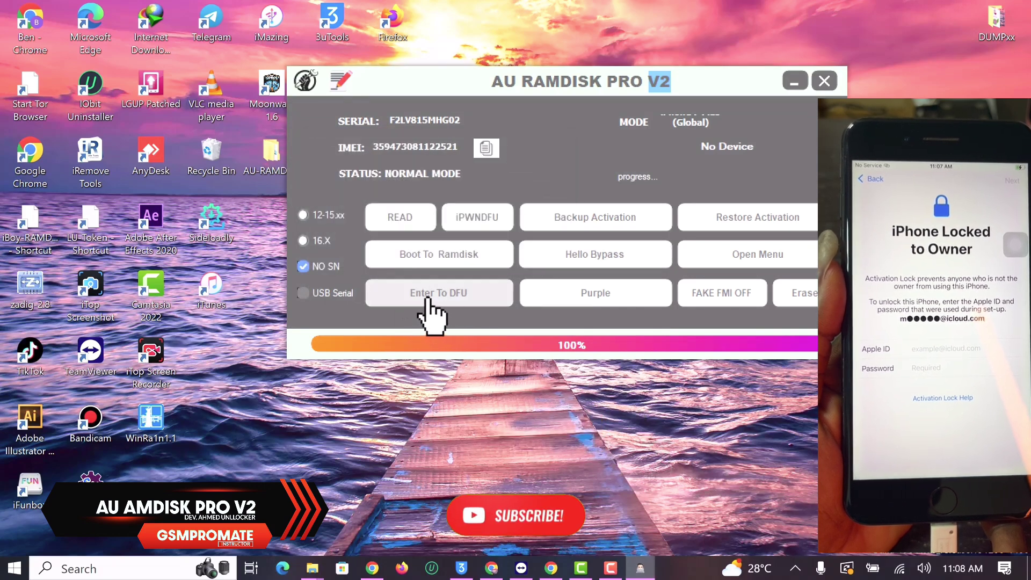
{"action": "left_click", "coordinate": [463, 297]}
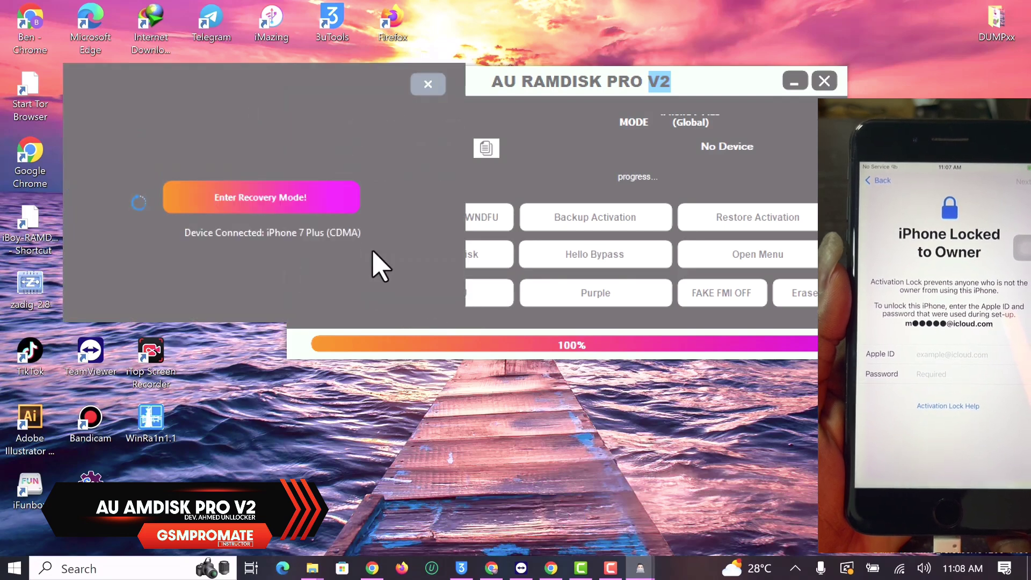
{"action": "left_click", "coordinate": [291, 204]}
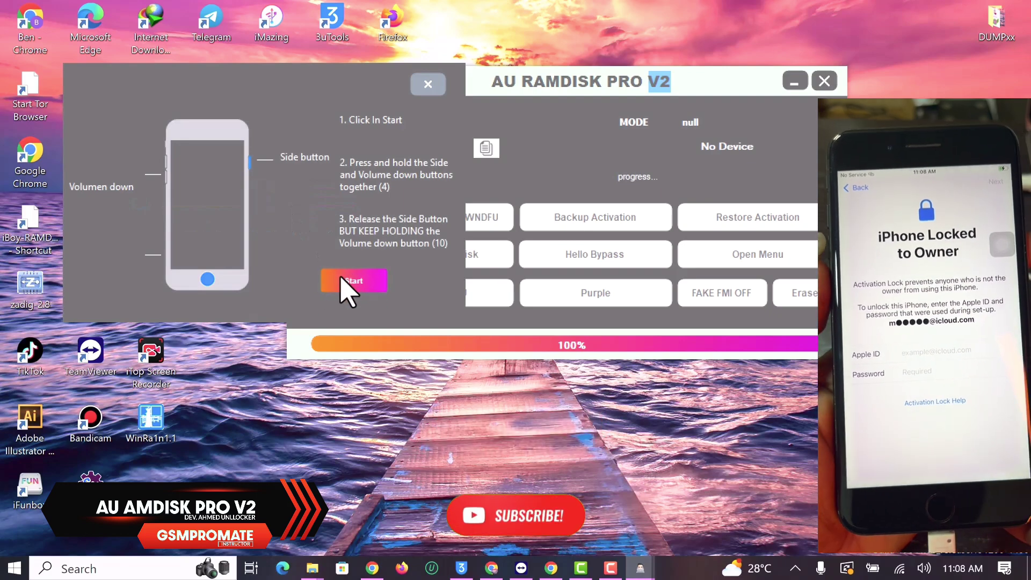
- Run the DFU button countdown until the tool confirms DFU mode with model and ECID
{"action": "left_click", "coordinate": [359, 286]}
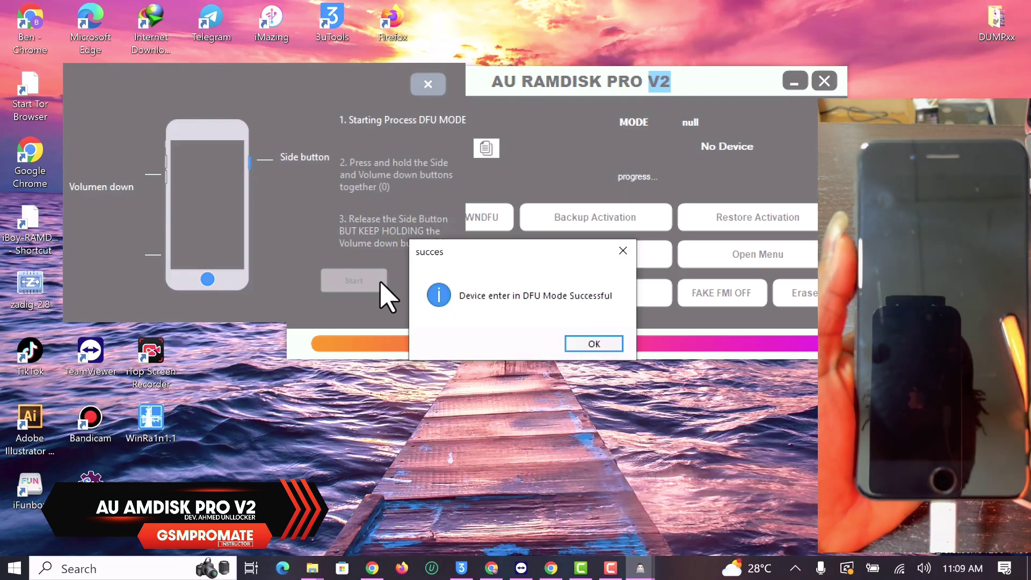
{"action": "left_click", "coordinate": [577, 348]}
{"action": "left_click", "coordinate": [428, 85]}
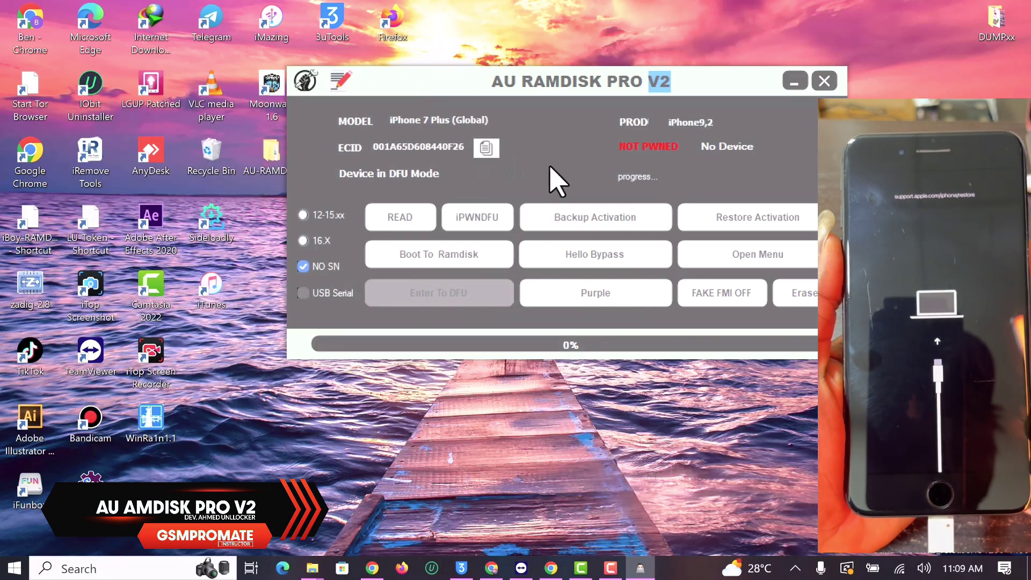
- Copy the ECID, then run iPWNDFU for 12-15.xx until the device shows PWNED
{"action": "left_click", "coordinate": [486, 148]}
{"action": "left_click", "coordinate": [555, 337]}
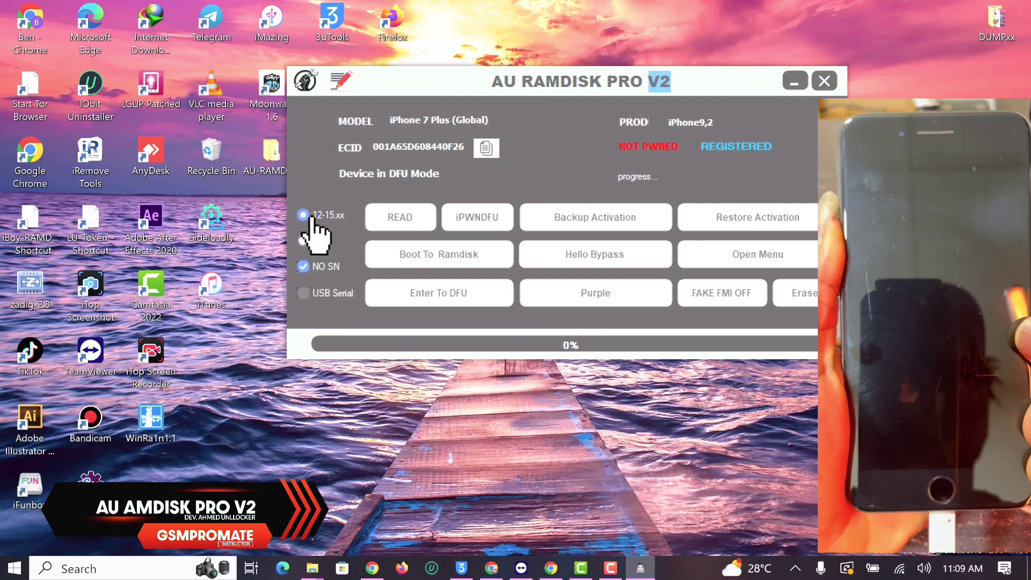
{"action": "left_click", "coordinate": [483, 227]}
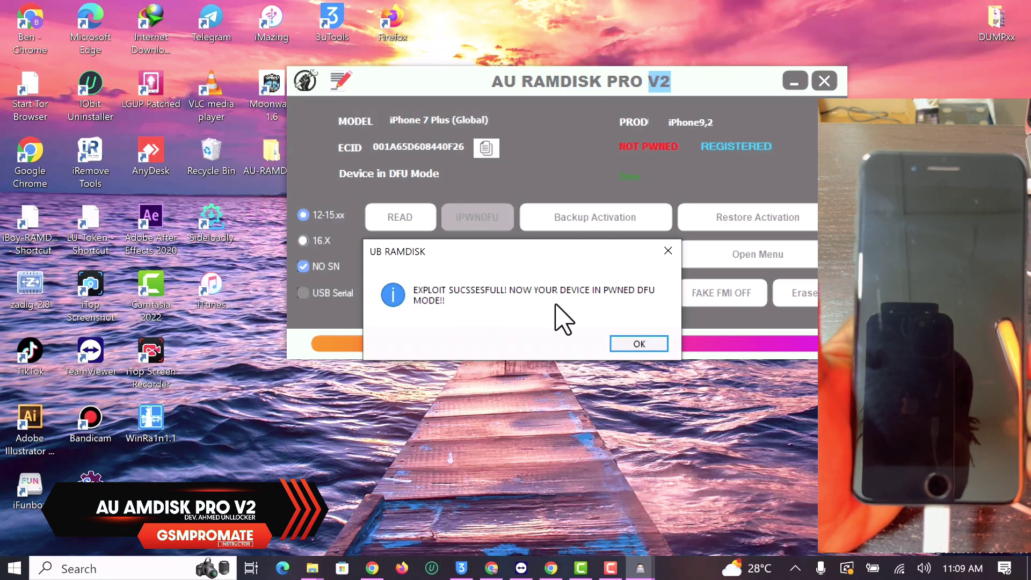
{"action": "left_click", "coordinate": [641, 346]}
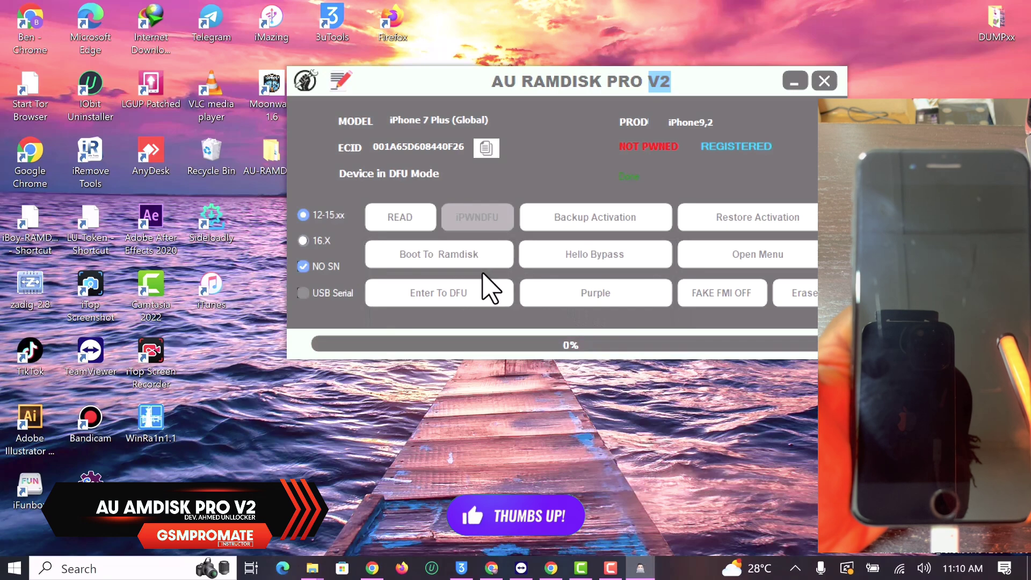
- Boot To Ramdisk, accepting the boot chain download warning, until Ramdisk Booted Succesfully
{"action": "left_click", "coordinate": [452, 275]}
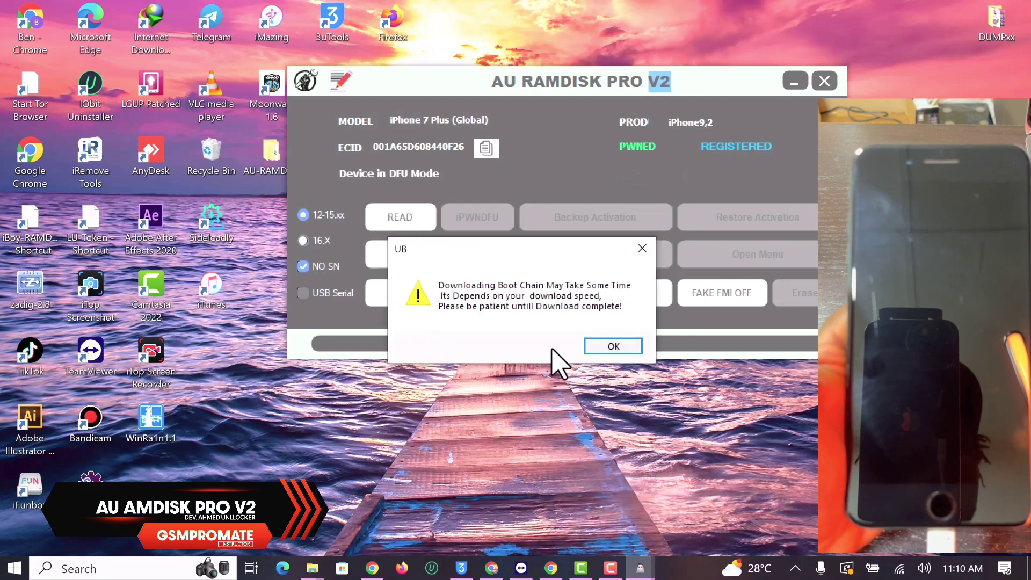
{"action": "left_click", "coordinate": [610, 348]}
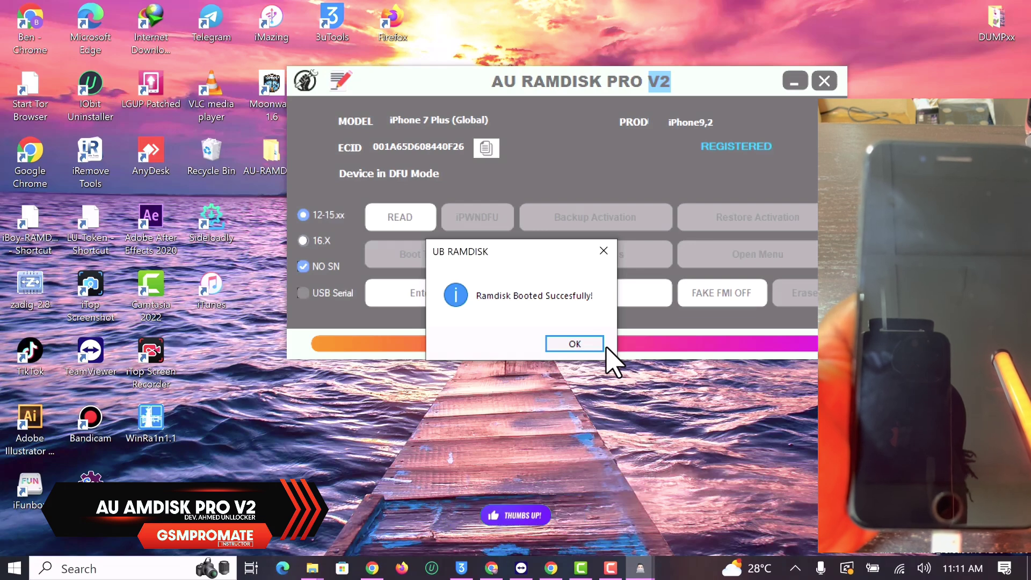
- Run Hello Bypass so the iPhone 7 Plus reports successfully activated and reboots
{"action": "left_click", "coordinate": [573, 345]}
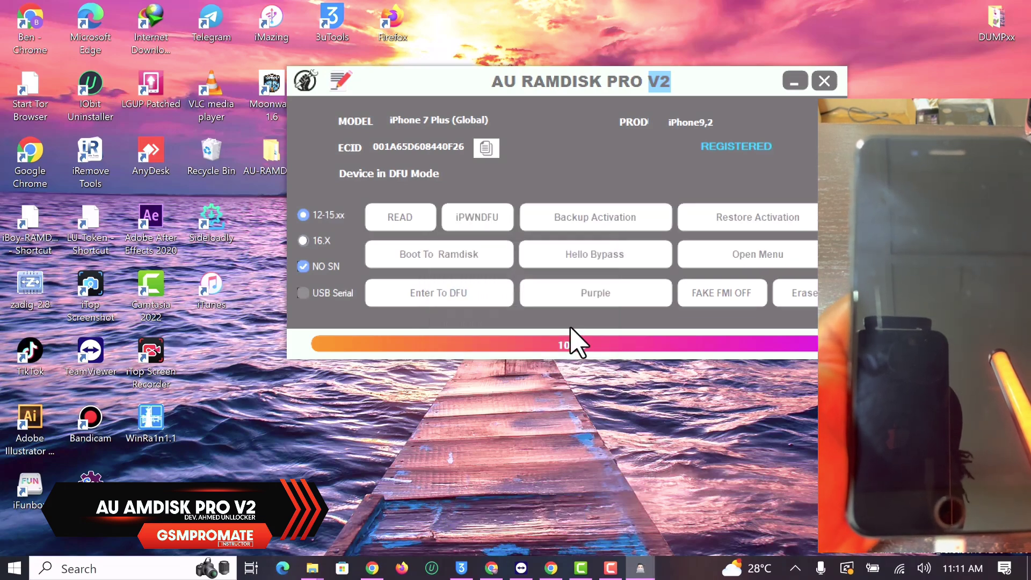
{"action": "left_click", "coordinate": [568, 257]}
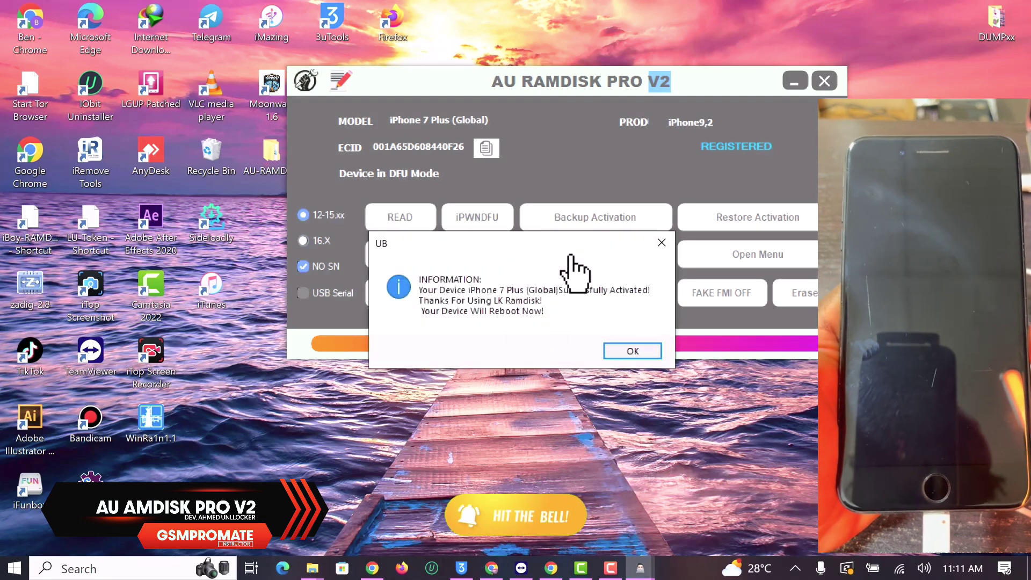
{"action": "left_click", "coordinate": [649, 353]}
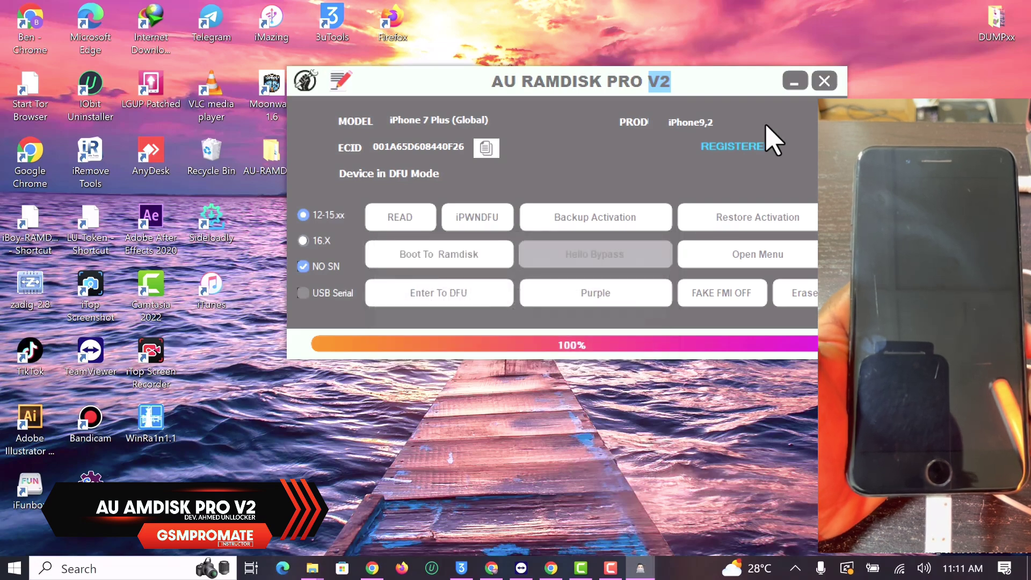
- Close AU RAMDISK PRO V2 and restore 3uTools from the taskbar
{"action": "left_click", "coordinate": [824, 81]}
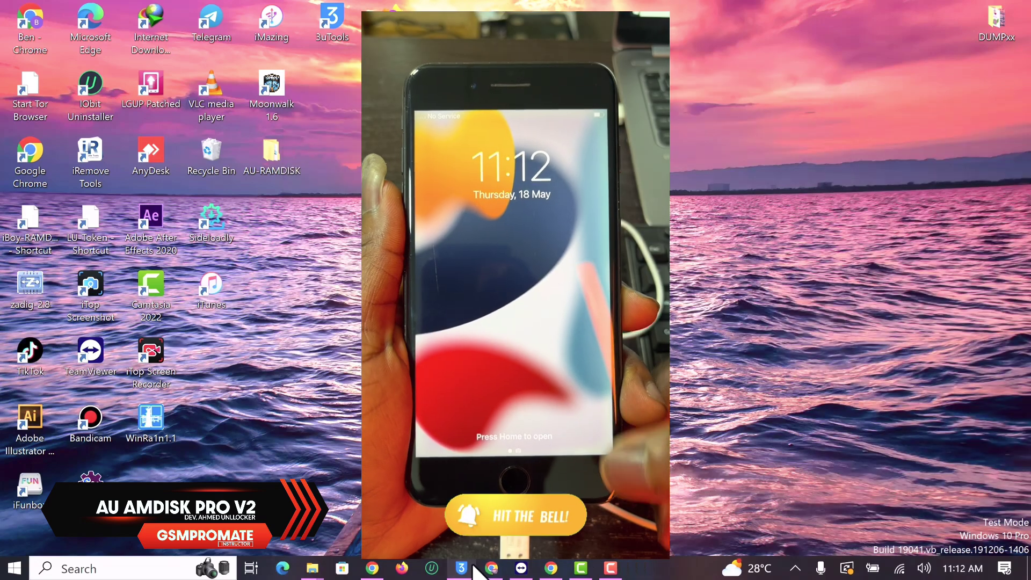
{"action": "left_click", "coordinate": [472, 566]}
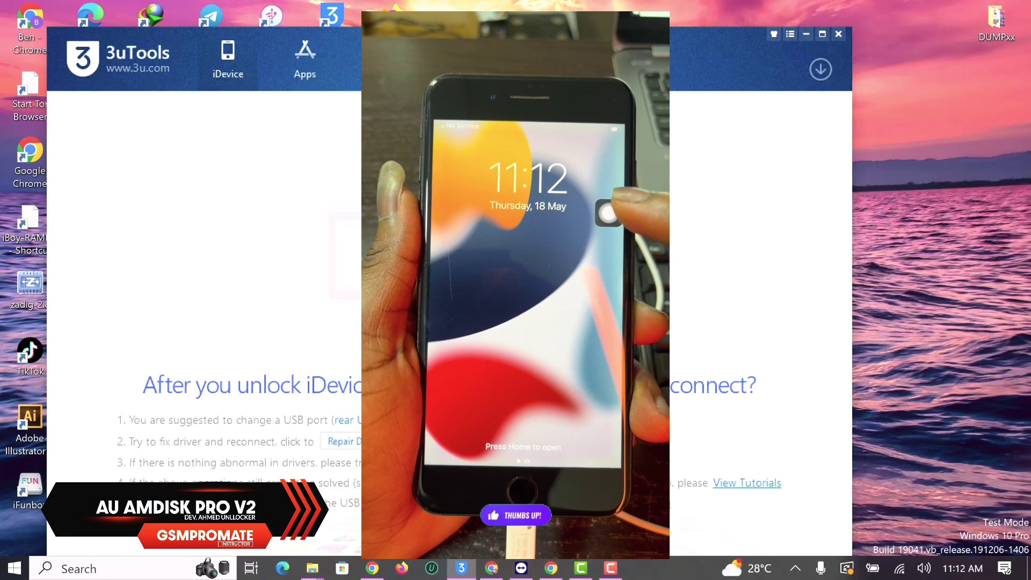